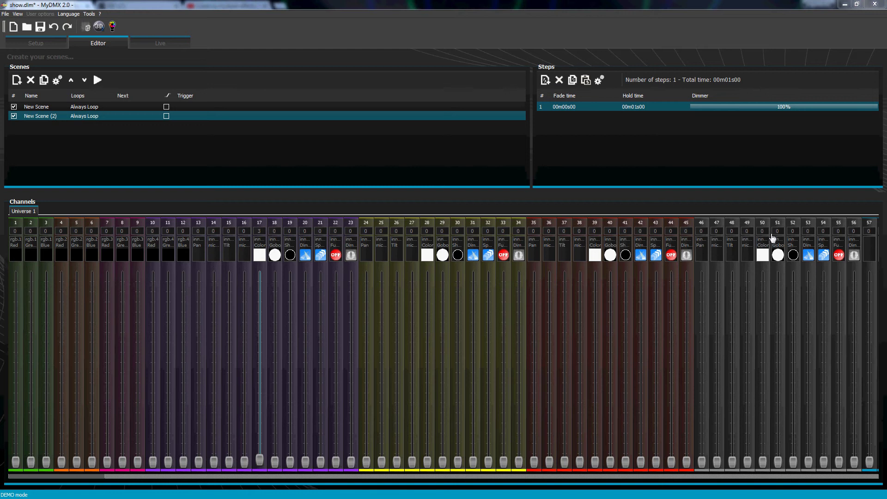
Open the scene builder for New Scene (2) and line the four fixtures up in a horizontal row
left_click(101, 117)
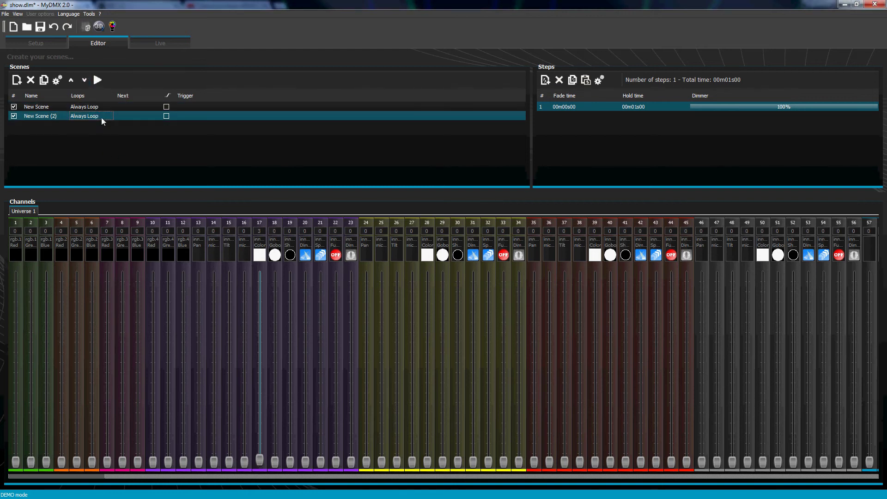
left_click(90, 30)
left_click(416, 237)
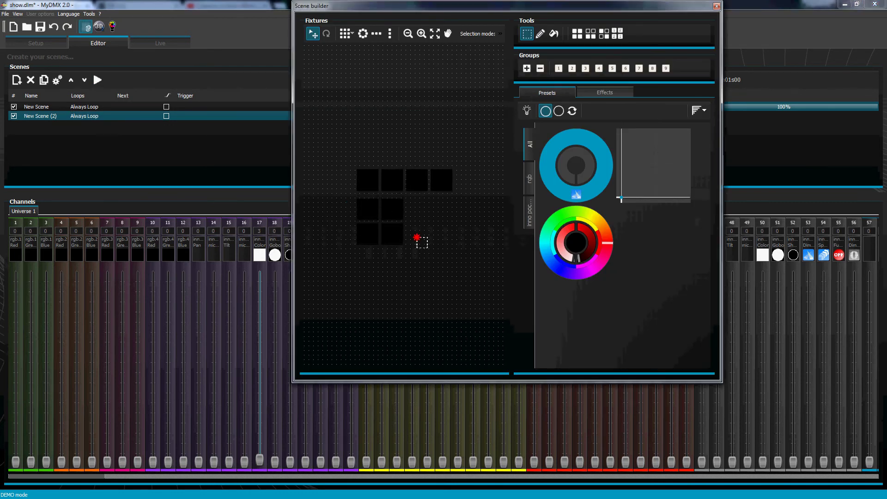
left_click_drag(344, 210, 417, 251)
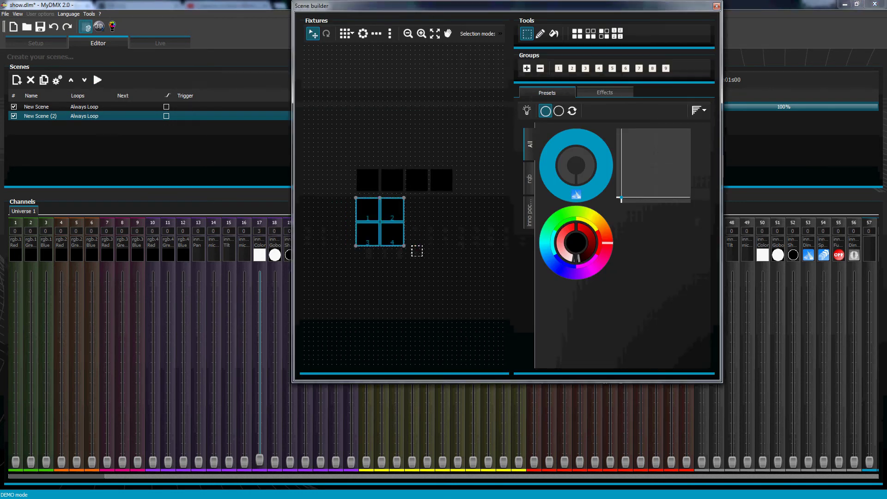
left_click(376, 34)
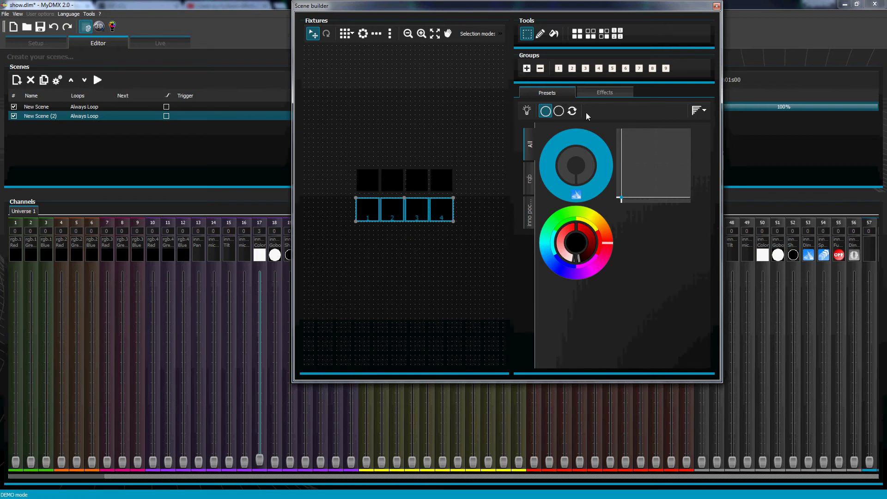
Switch the four inno pocket spots on in orange with a gobo pattern
left_click(528, 111)
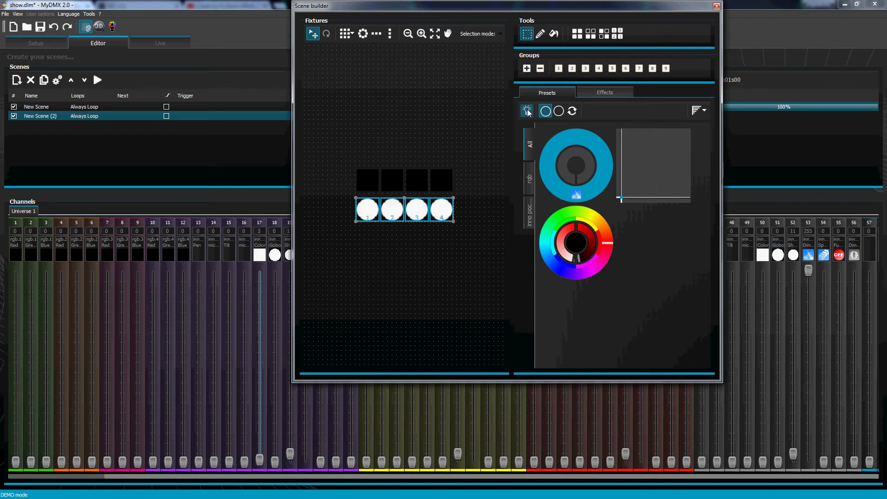
left_click(532, 212)
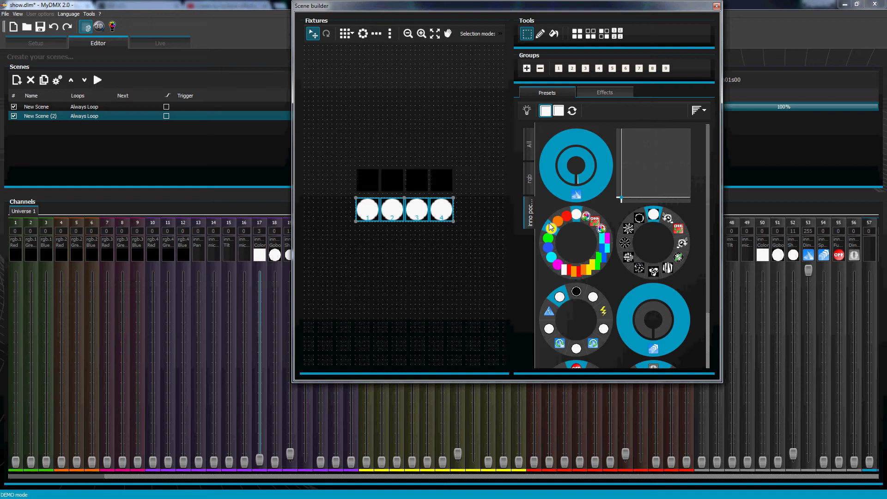
left_click(588, 274)
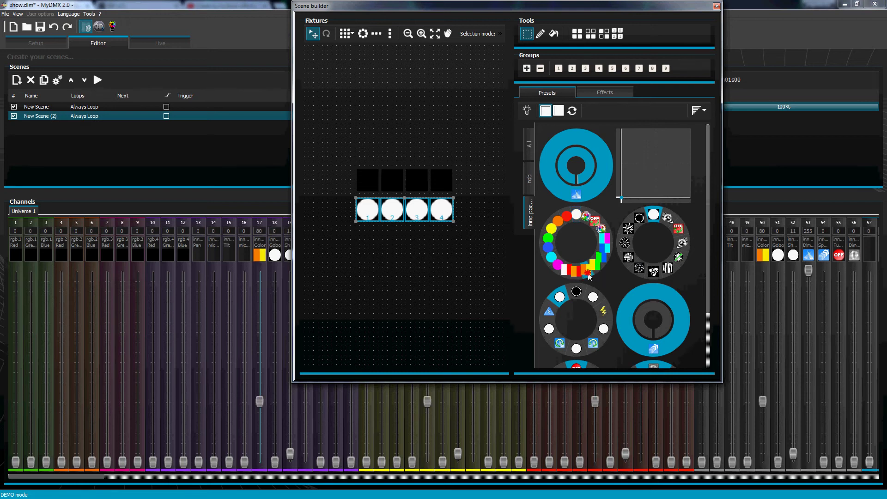
left_click(629, 228)
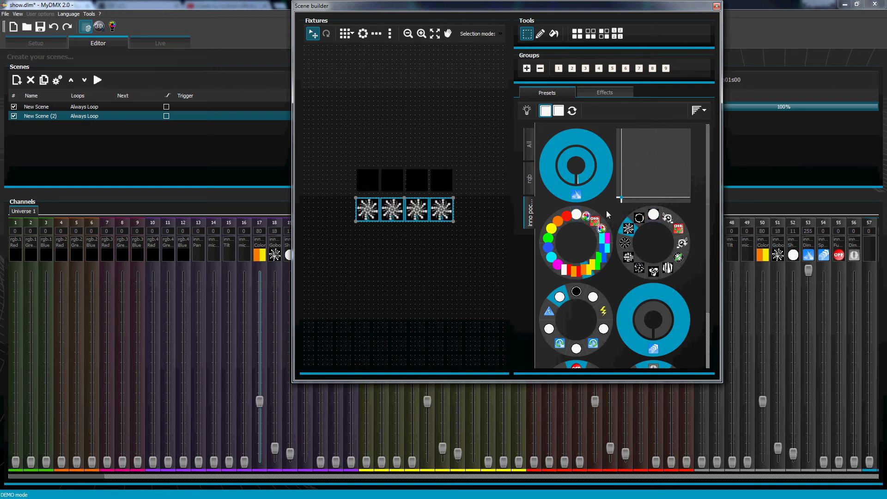
left_click(559, 268)
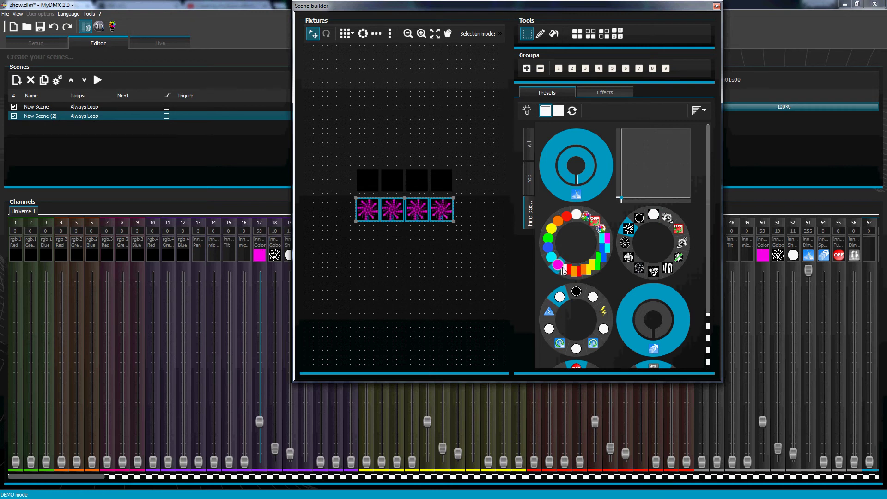
left_click(581, 271)
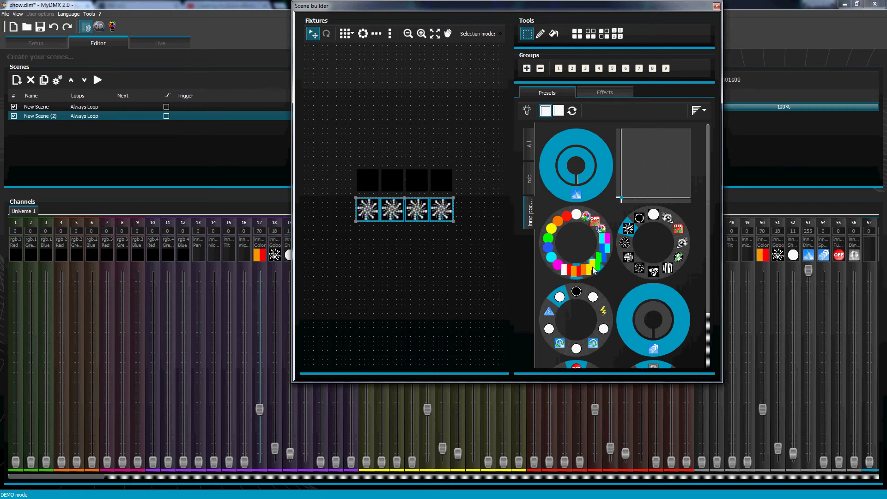
left_click(589, 272)
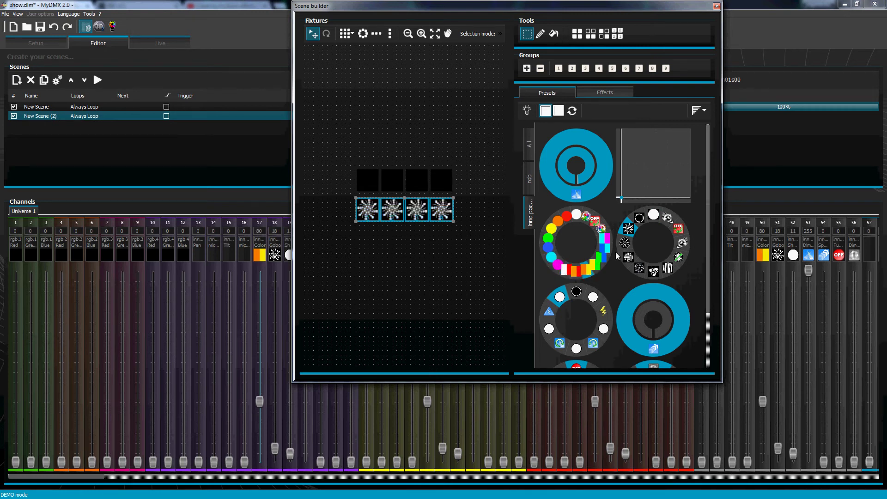
Aim the spots at pan 43% and tilt 39%
scroll(614, 273, "down", 1)
scroll(614, 274, "up", 1)
left_click_drag(621, 201, 655, 176)
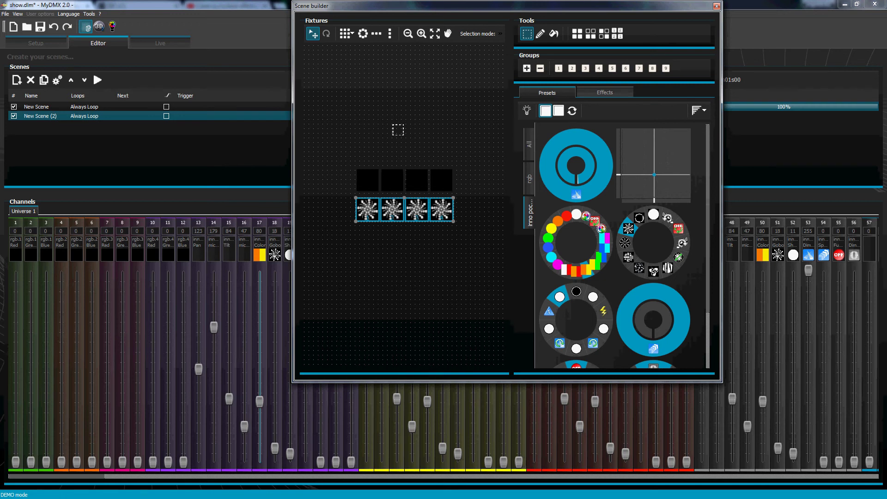
Add a Sine curve effect on the inno Dimmer channel, size 079, with phasing staggered across fixtures
left_click(610, 93)
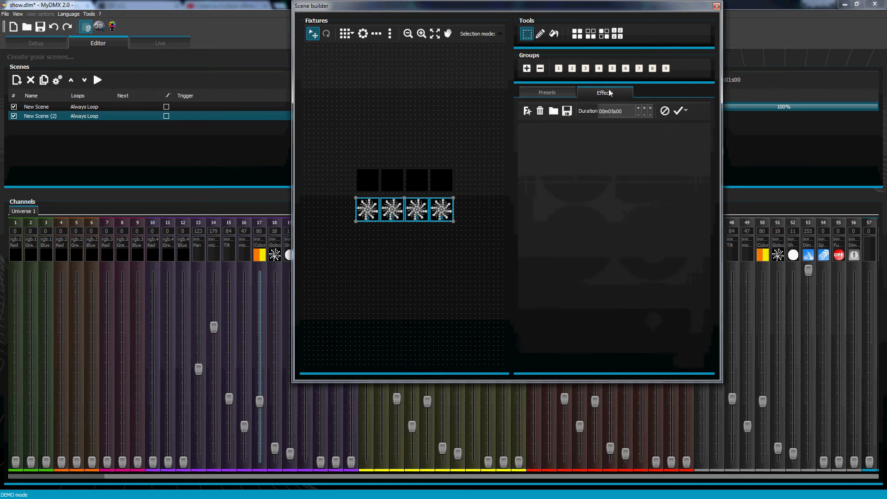
left_click(526, 111)
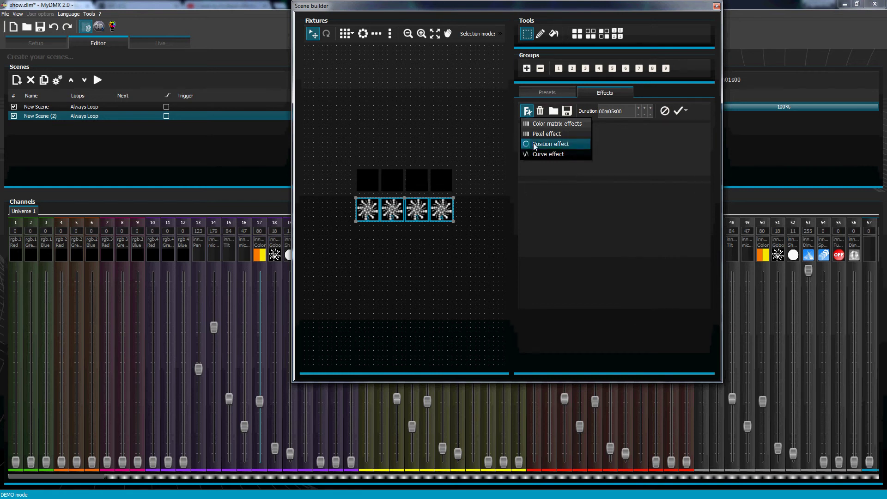
left_click(549, 154)
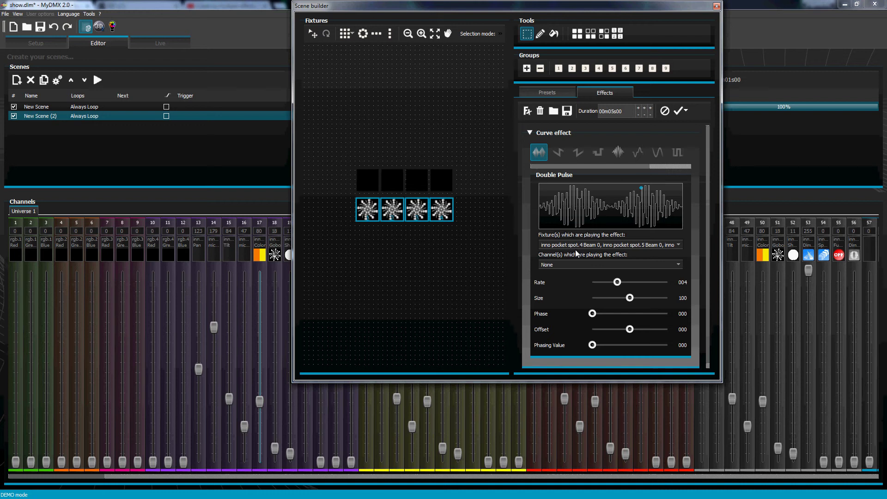
left_click(573, 263)
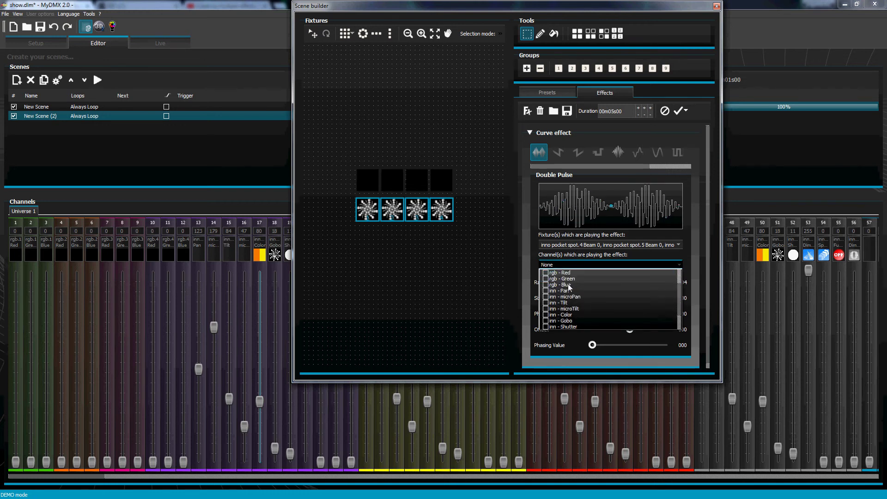
scroll(573, 312, "down", 3)
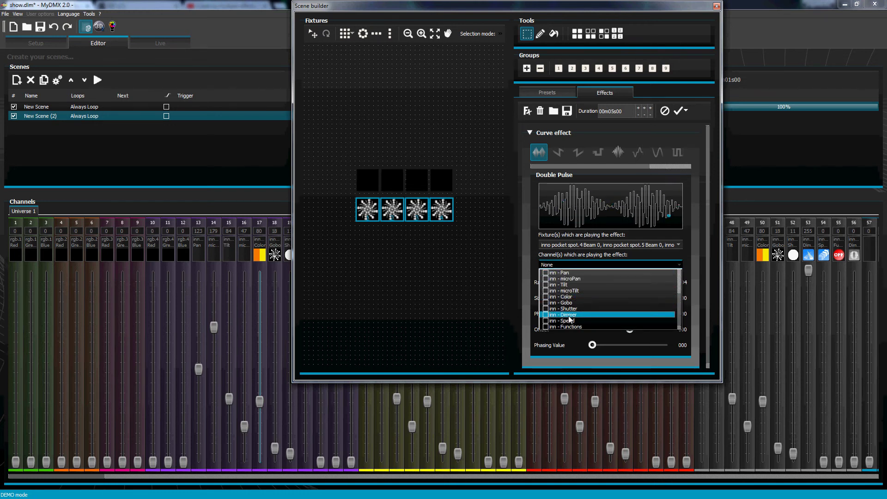
left_click(569, 315)
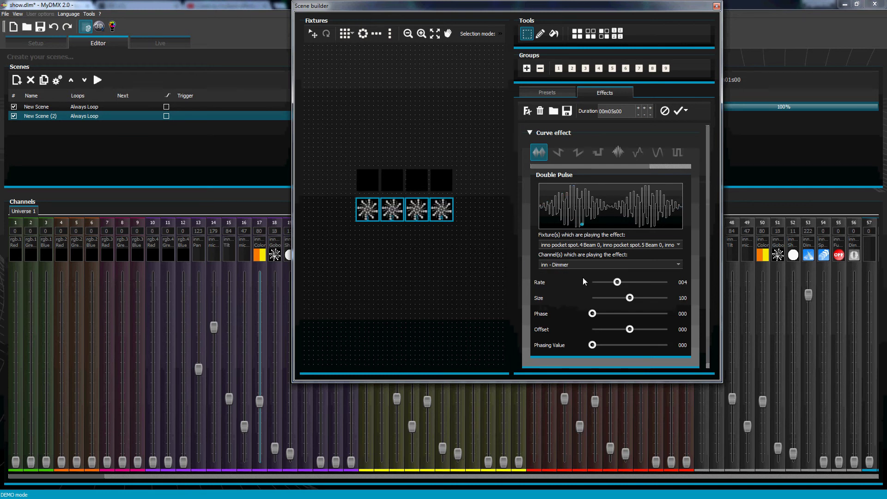
left_click_drag(629, 297, 601, 282)
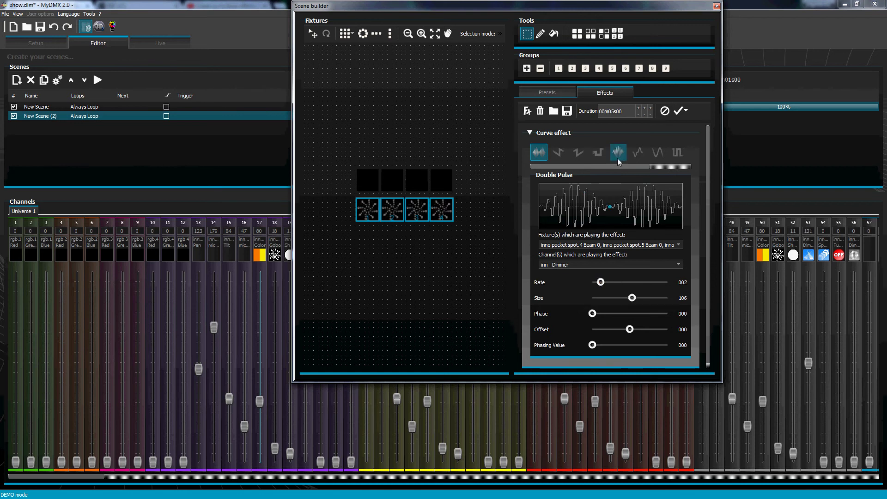
left_click(658, 153)
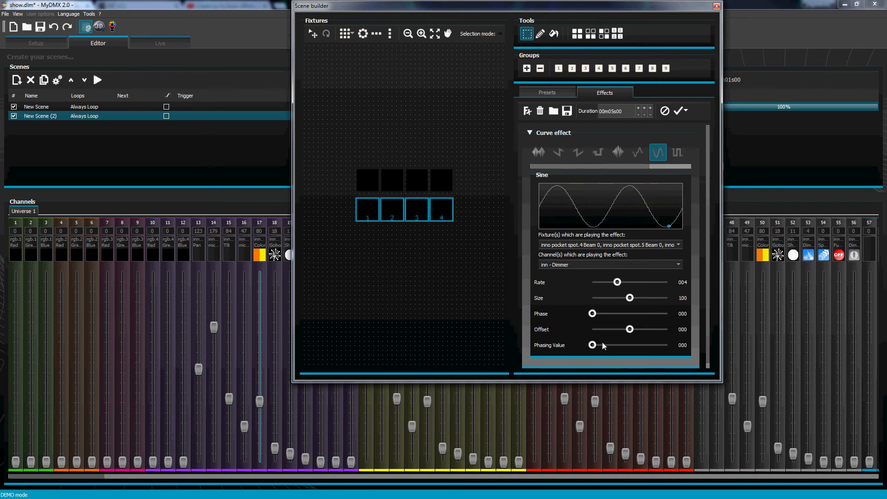
left_click_drag(592, 345, 645, 345)
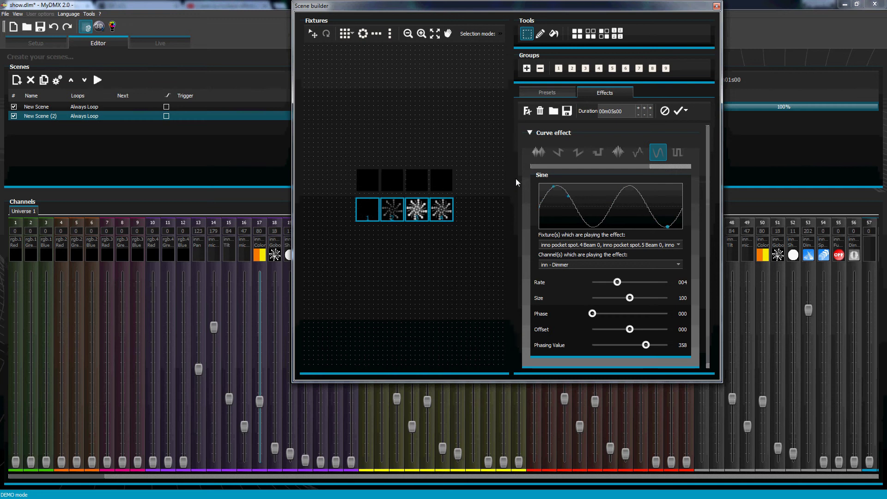
Add a colour matrix effect and position its area over the top fixture row
left_click(530, 132)
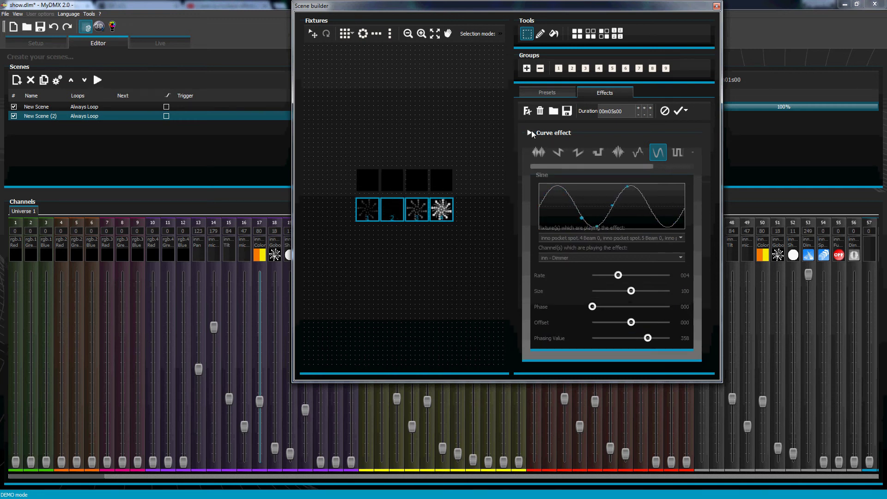
left_click(527, 113)
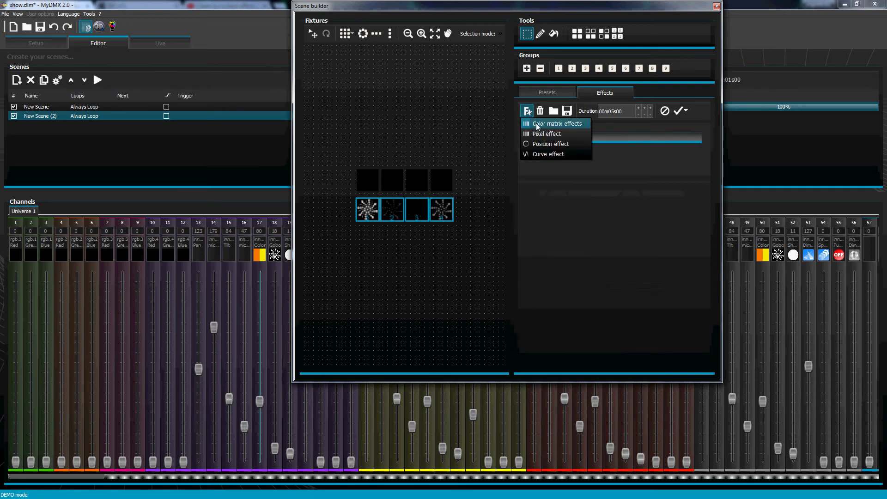
left_click(531, 123)
left_click_drag(400, 267, 462, 168)
left_click_drag(444, 133, 447, 159)
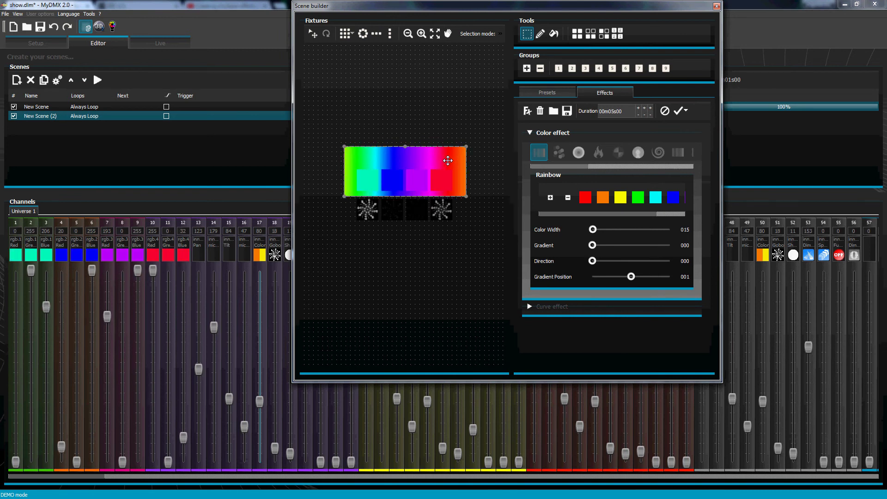
mouse_move(574, 165)
left_mouse_down()
mouse_move(602, 167)
mouse_move(578, 169)
left_mouse_up()
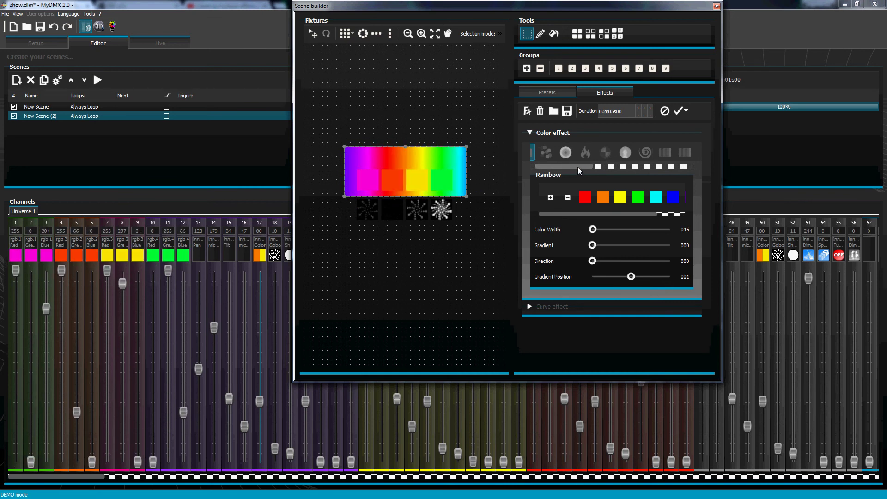
left_click_drag(577, 167, 586, 167)
Set the effect to Butterfly with orange and yellow colours and length just below 100
left_click(586, 155)
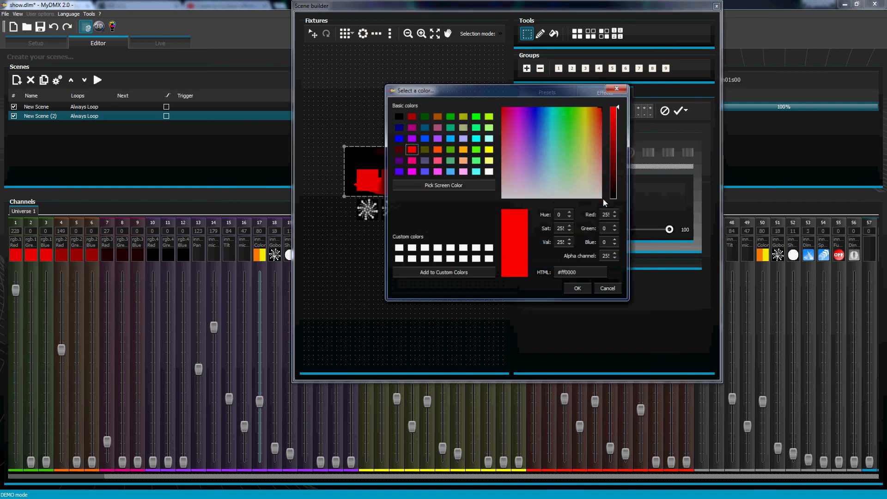
left_click(603, 200)
left_click(436, 149)
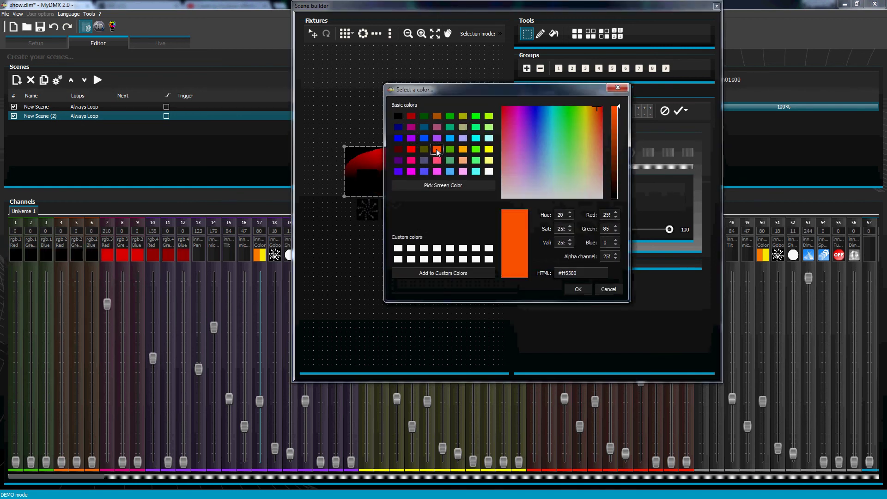
left_click(578, 289)
left_click(617, 200)
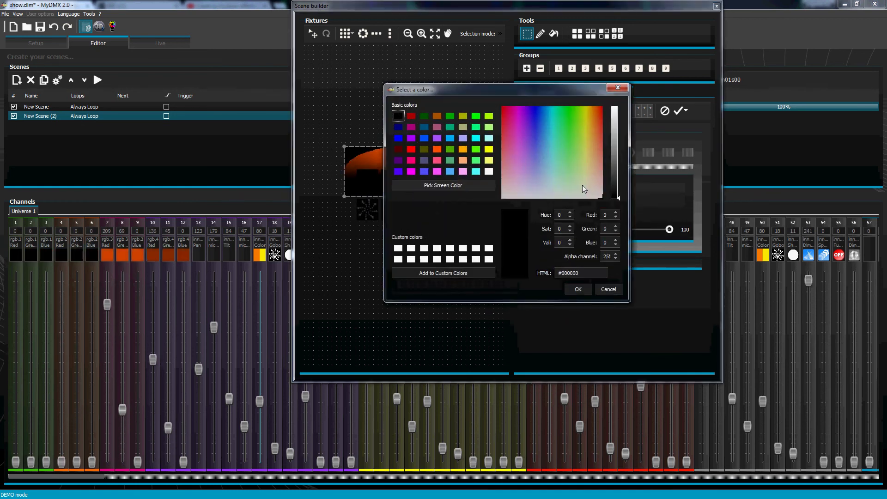
left_click(489, 149)
left_click(577, 289)
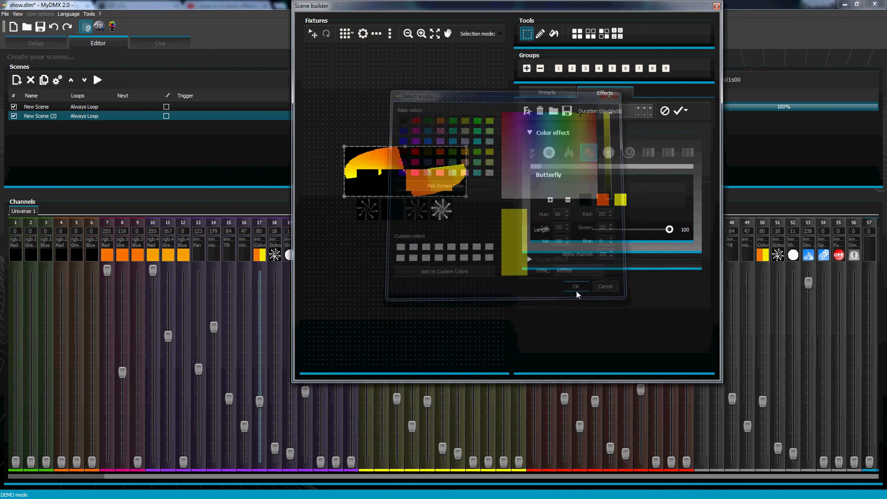
mouse_move(668, 229)
left_mouse_down()
mouse_move(645, 231)
mouse_move(668, 230)
left_mouse_up()
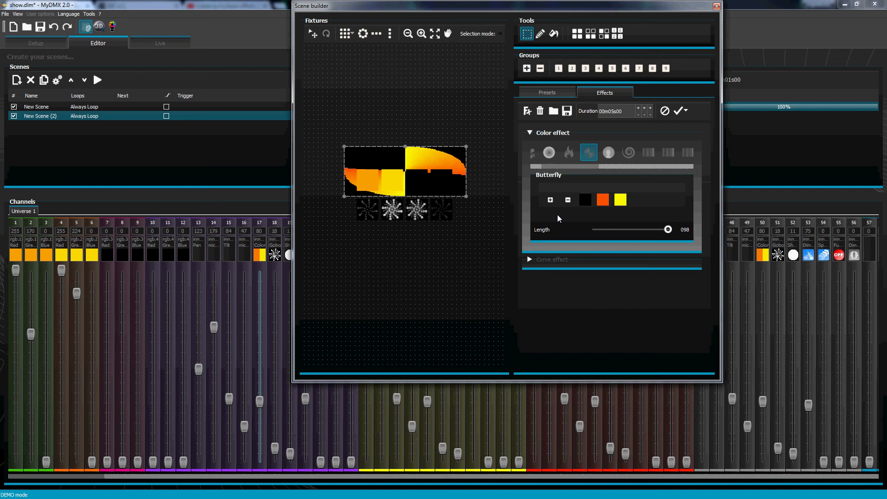
left_click(530, 133)
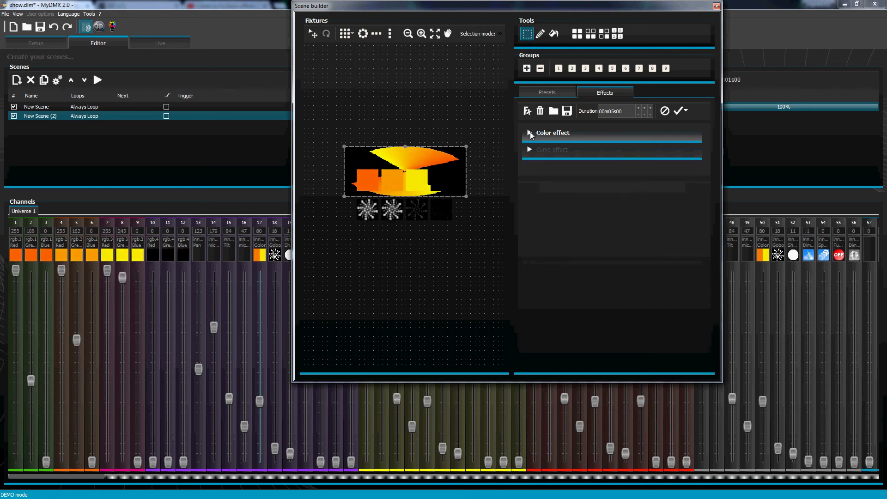
Enter 'org yel' as the effect file name and browse to the C:\MyDMX2 folder
left_click(567, 111)
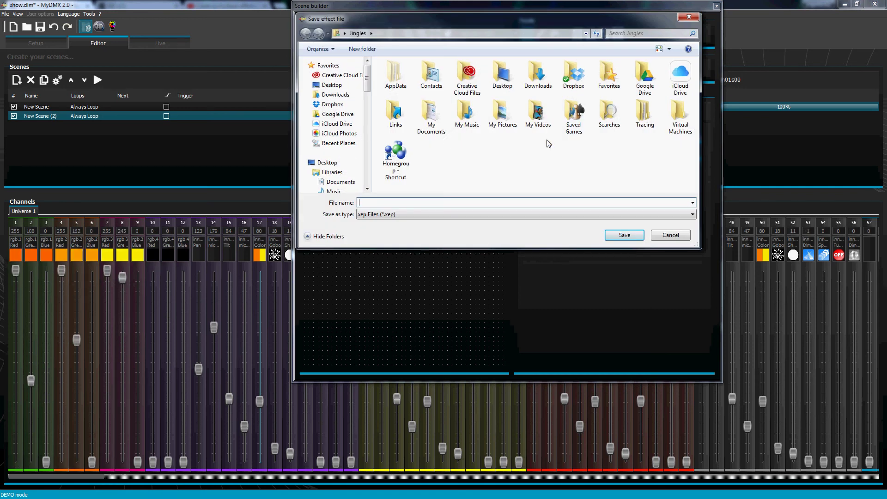
type("org yel")
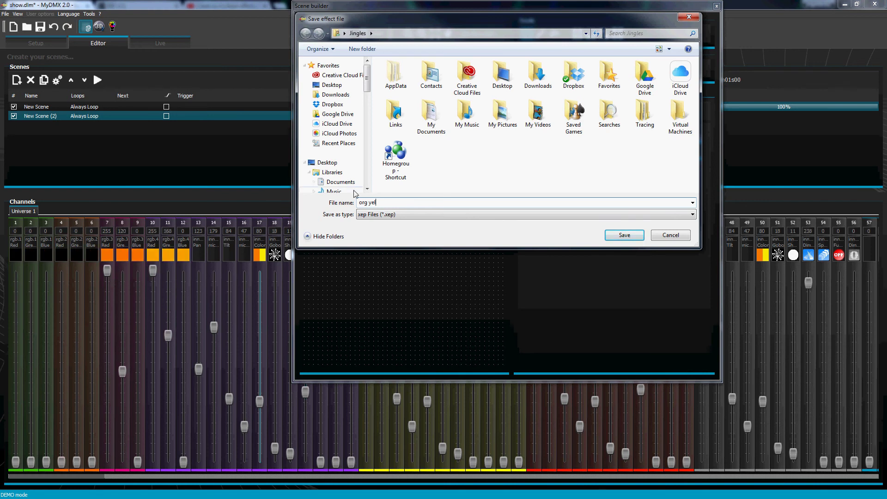
scroll(358, 101, "down", 4)
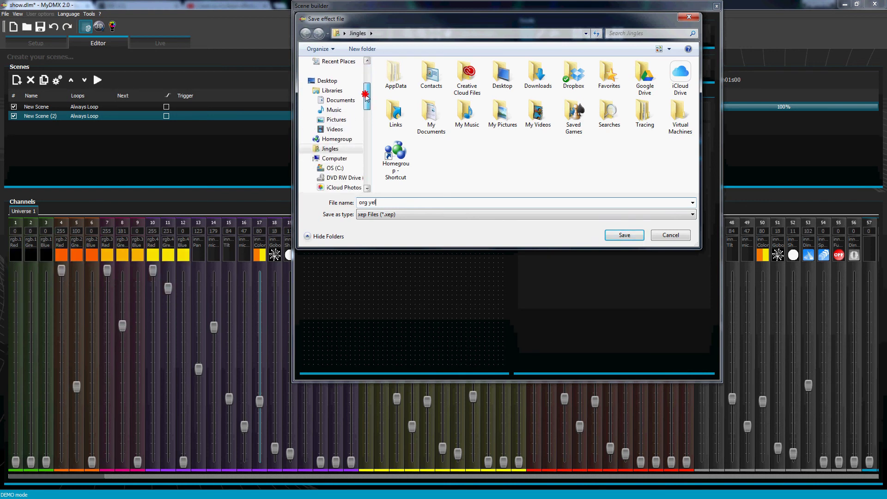
left_click(347, 130)
left_click(388, 164)
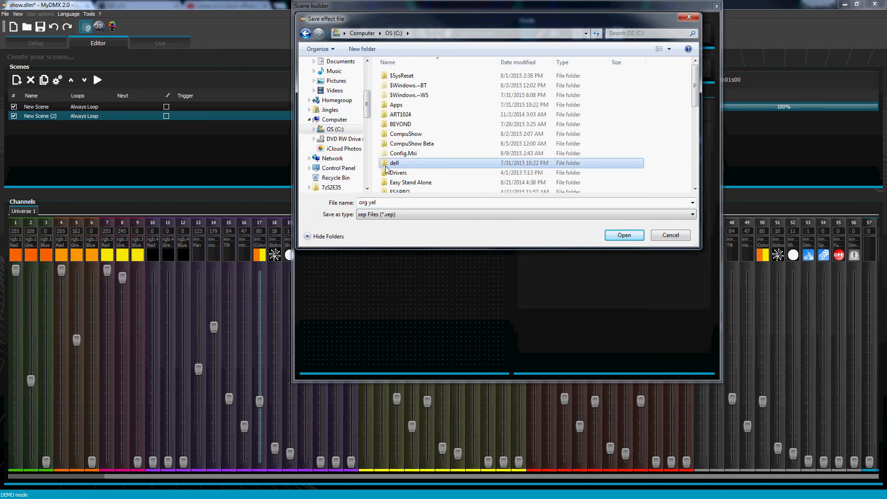
scroll(387, 167, "down", 3)
scroll(387, 169, "down", 1)
double_click(390, 169)
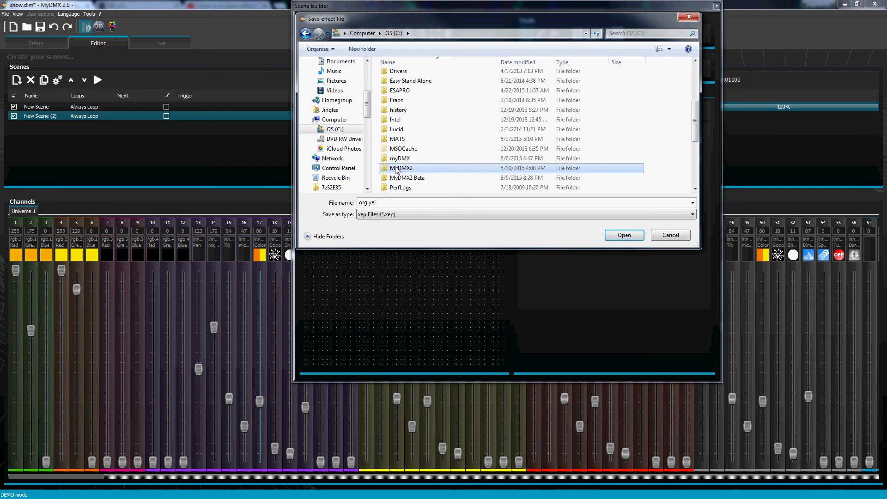
left_click(404, 203)
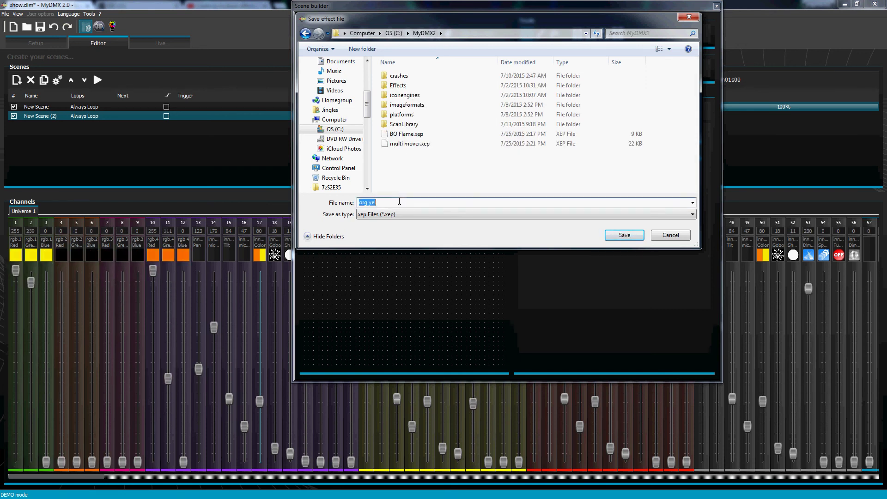
Save org yel, then generate it into New Scene (2) at compression 13 and close the builder
left_click(616, 236)
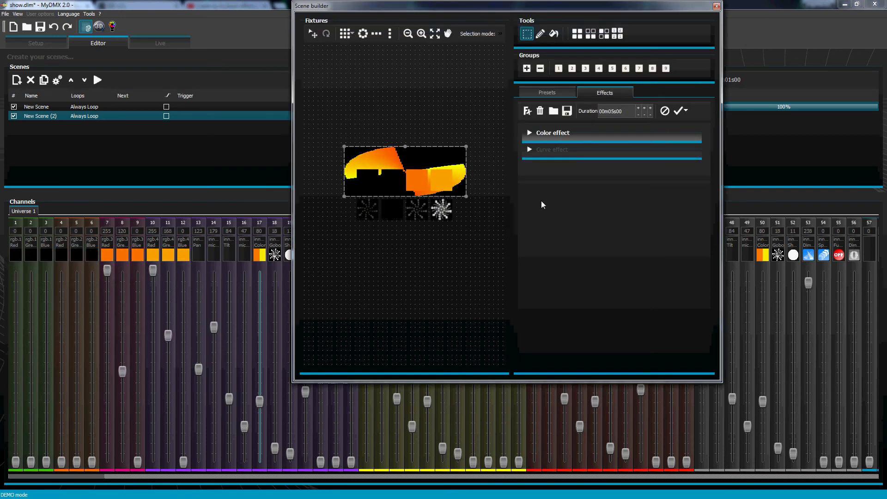
left_click(685, 111)
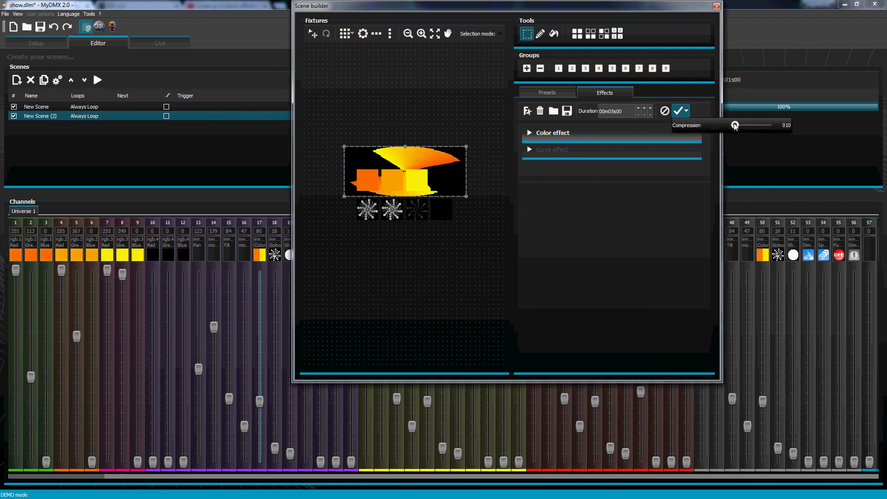
left_click_drag(735, 126, 740, 127)
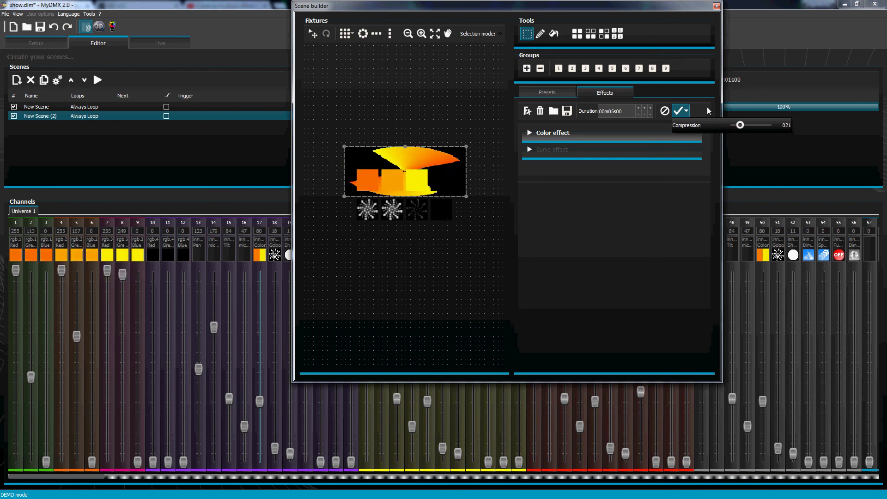
left_click(678, 111)
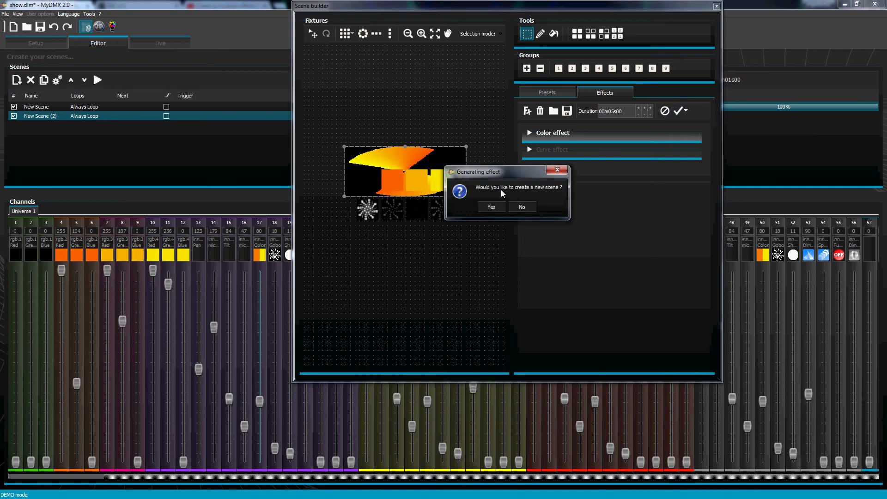
left_click(520, 208)
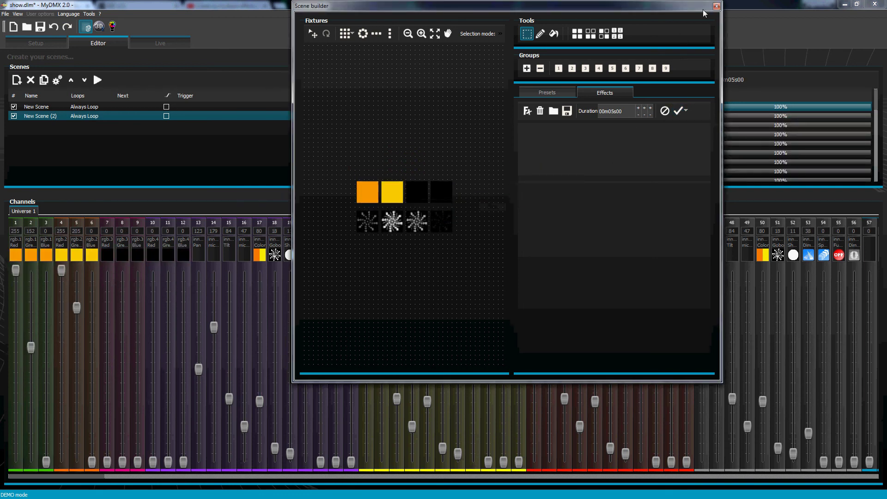
left_click(716, 6)
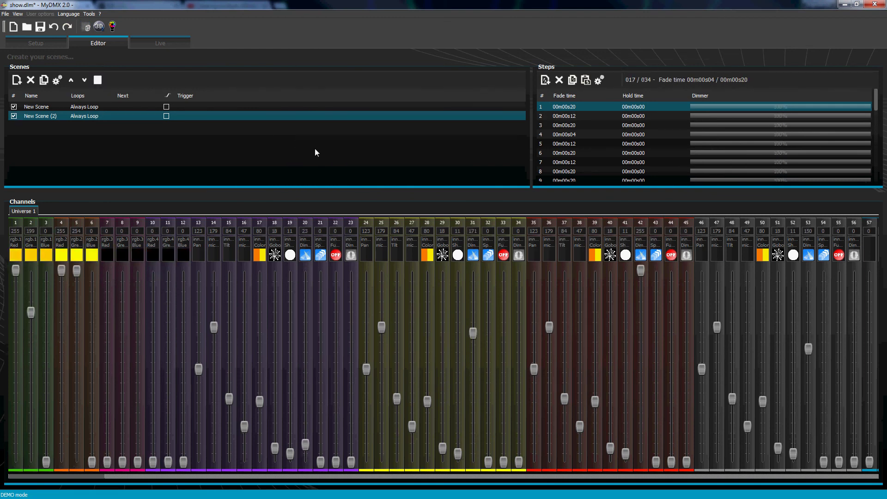
Stop playback, delete steps 2–34 keeping only step 1, and reopen the scene builder
left_click(98, 80)
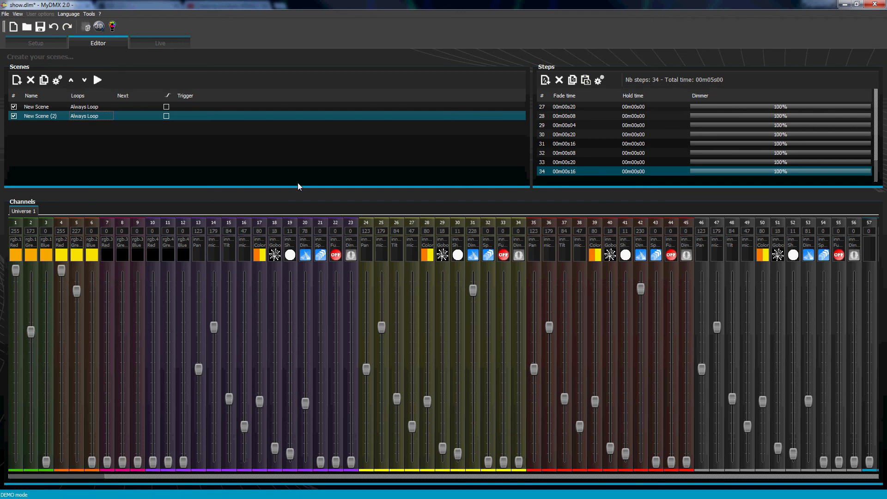
left_click_drag(587, 176, 564, 4)
left_click_drag(588, 107, 588, 118)
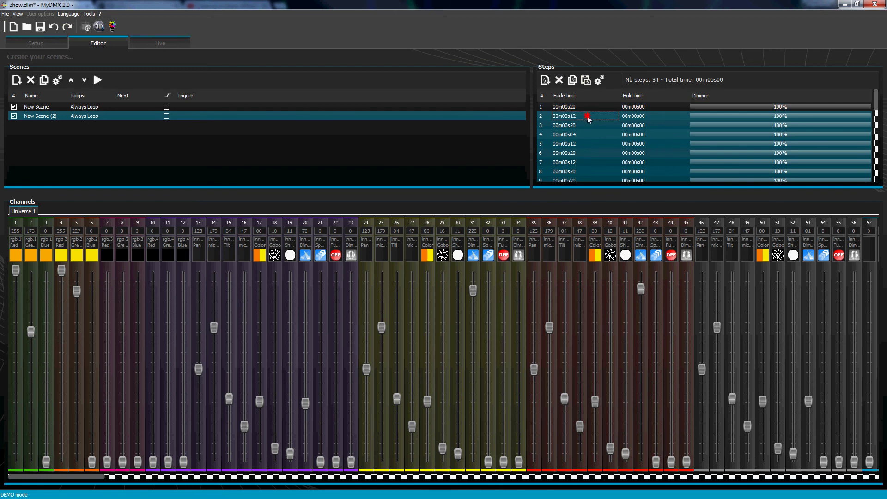
left_click(560, 80)
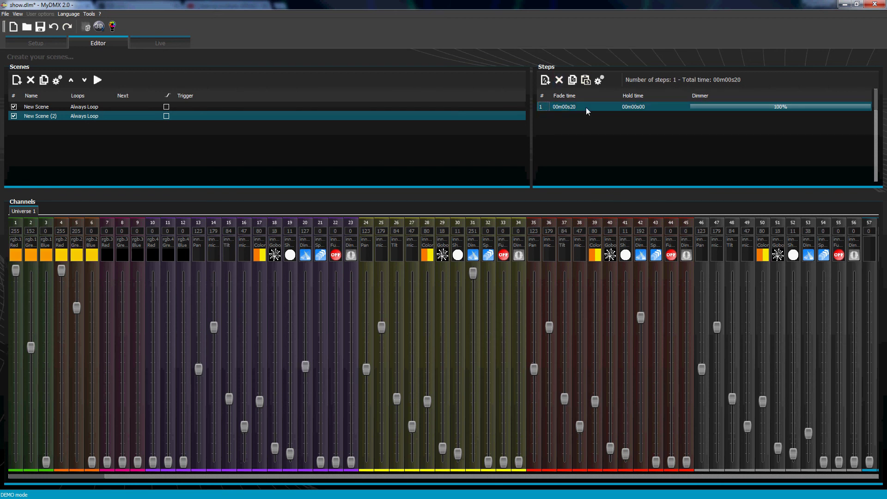
left_click(87, 26)
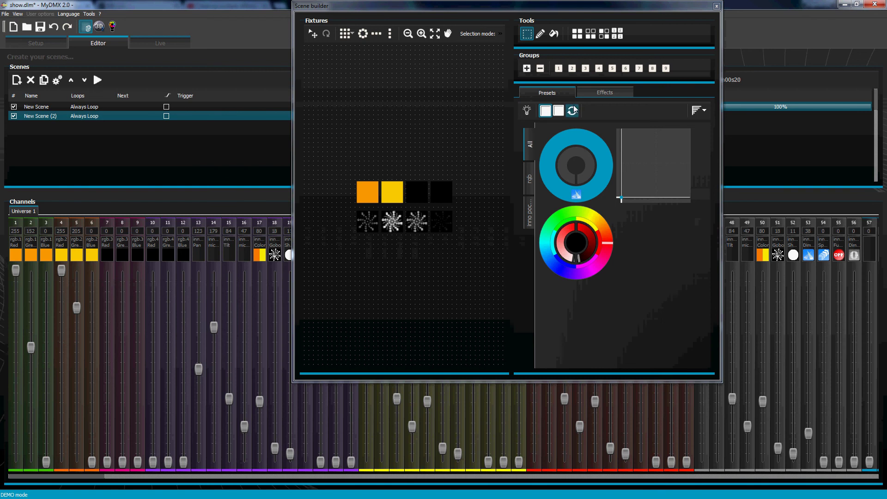
Load org yel.xep from C:\MyDMX2 through the Effects tab's load-effect option
left_click(606, 93)
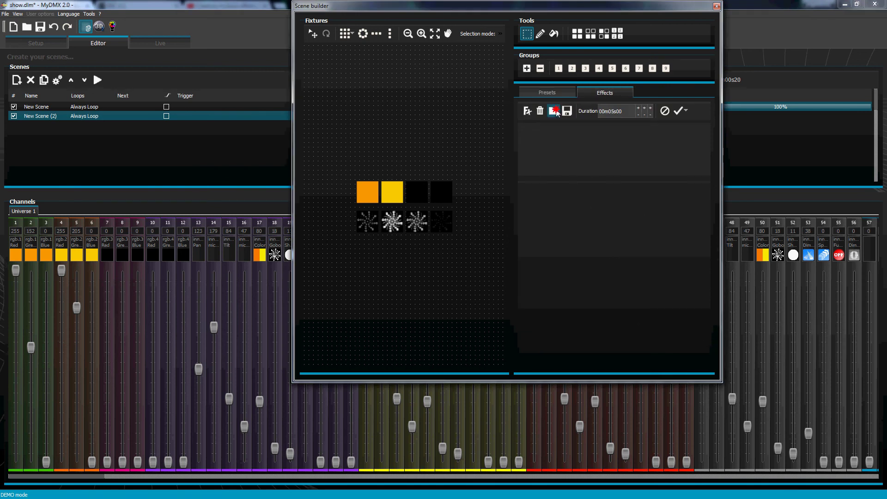
left_click(555, 111)
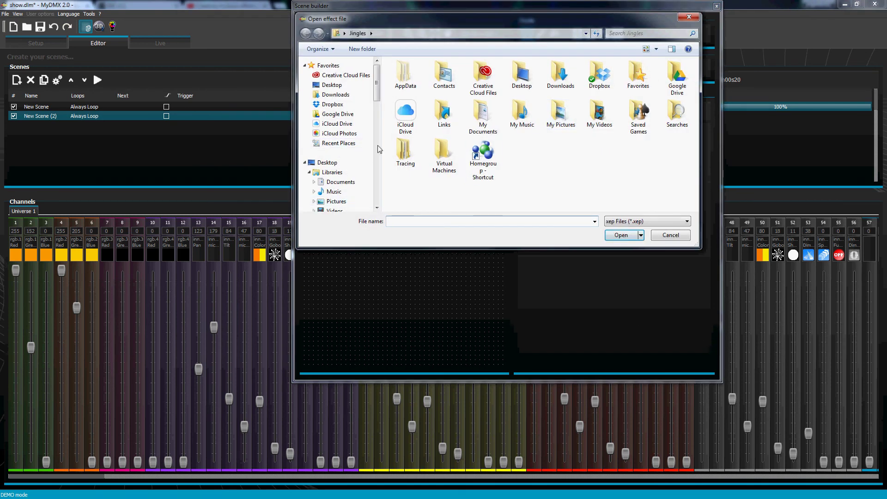
left_click_drag(378, 94, 374, 127)
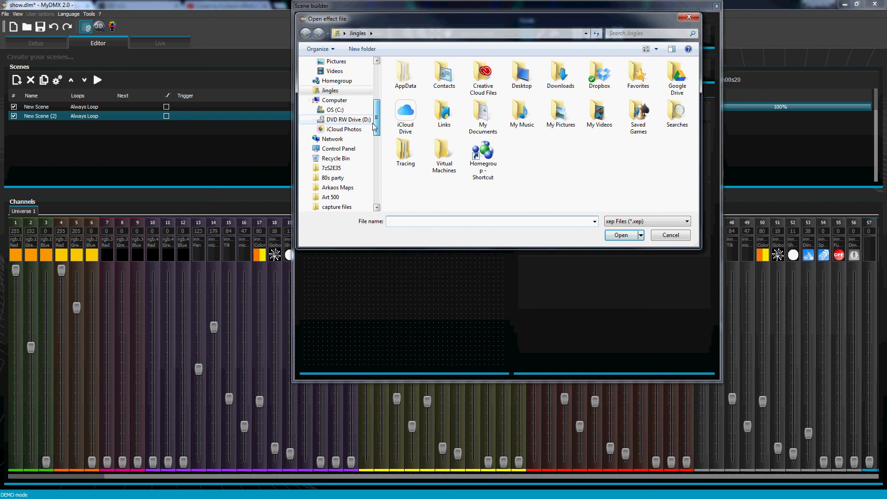
left_click(350, 111)
left_click(442, 177)
scroll(443, 178, "down", 3)
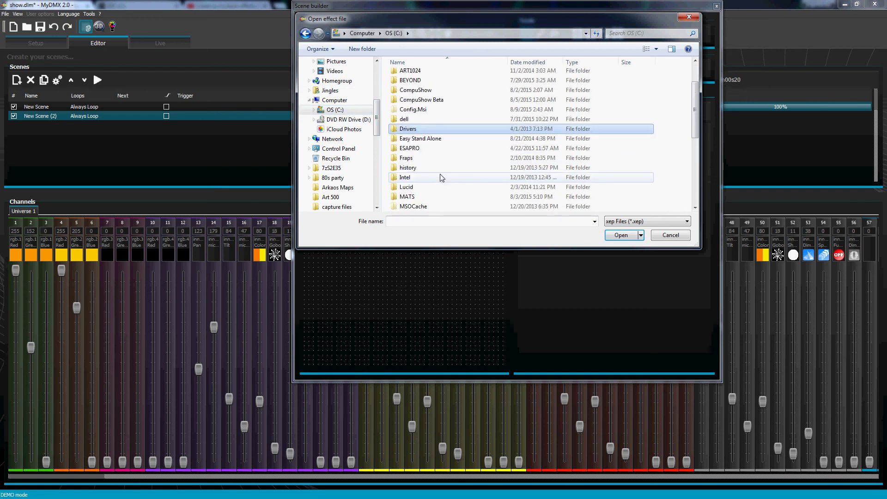
double_click(440, 188)
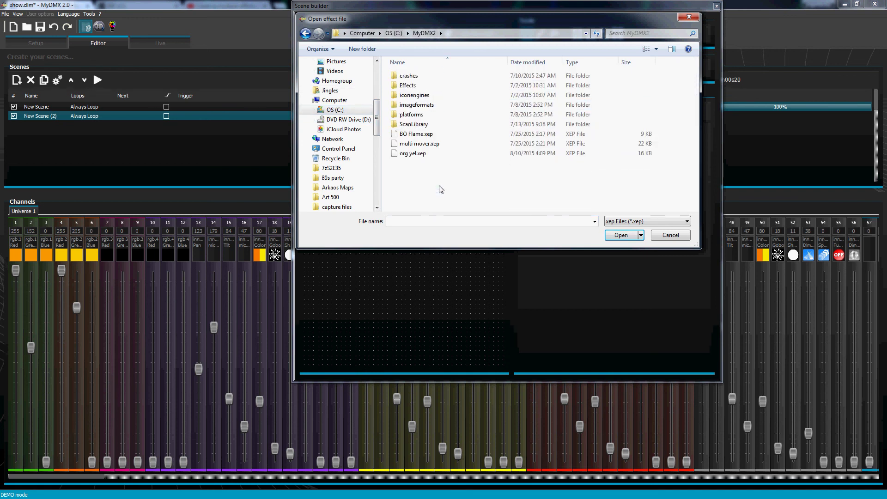
left_click(426, 155)
left_click(618, 237)
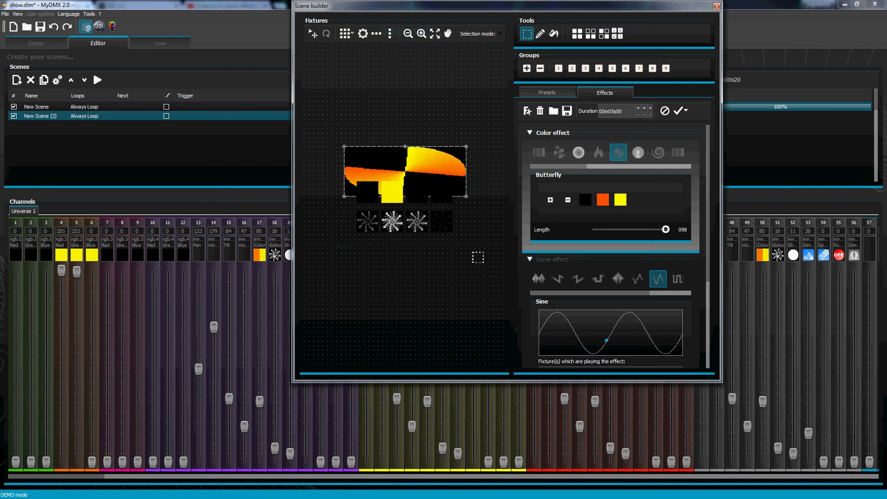
Reselect the four fixtures and change the Butterfly's yellow colour to cyan (#2fffe7)
left_click(528, 133)
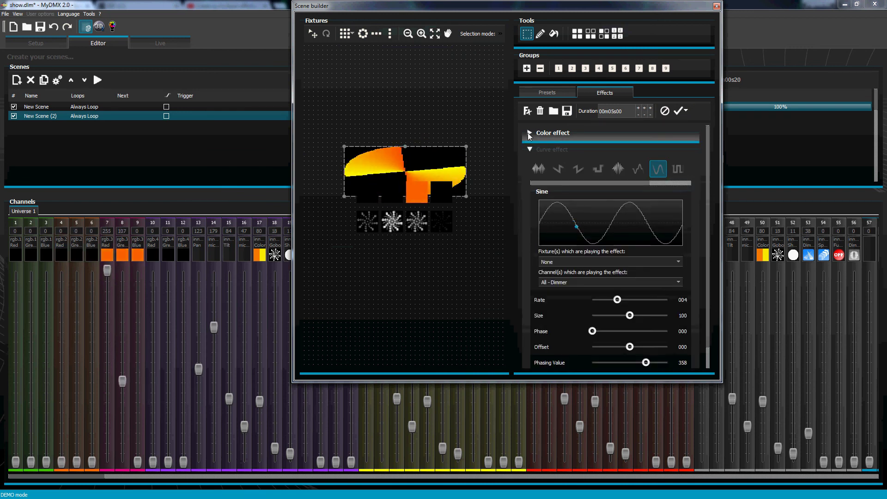
left_click(551, 148)
left_click_drag(345, 211, 384, 227)
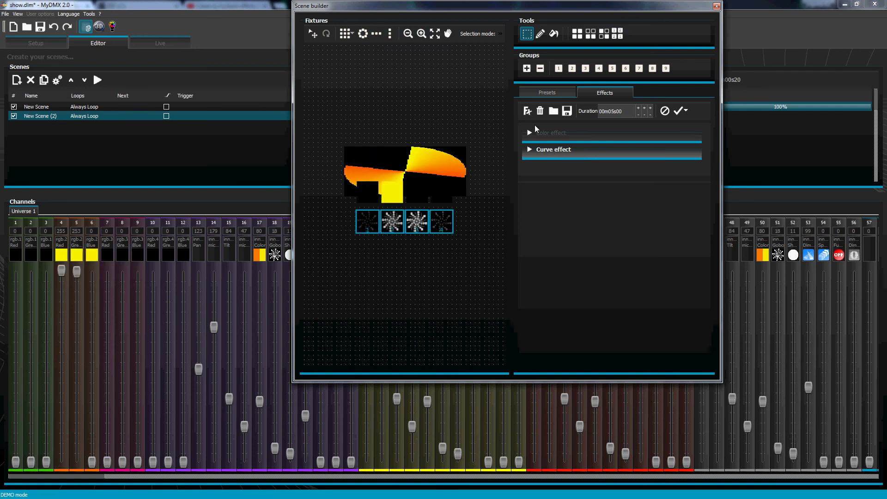
left_click(547, 134)
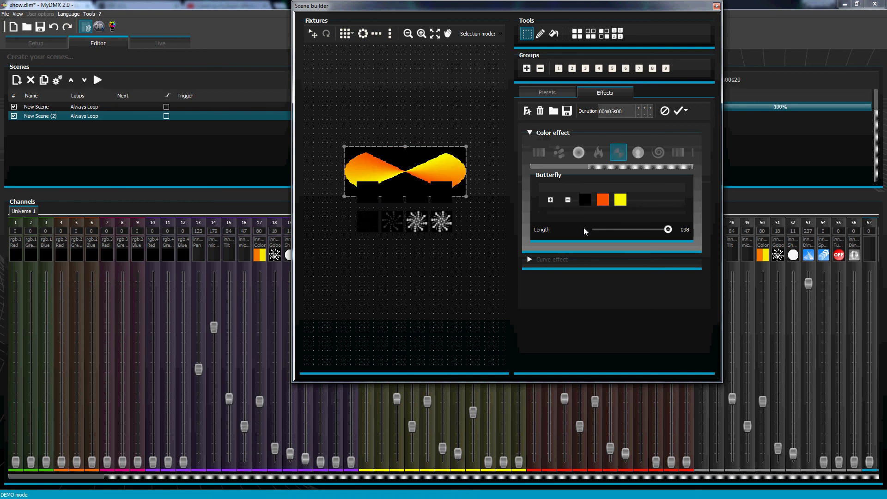
left_click(619, 201)
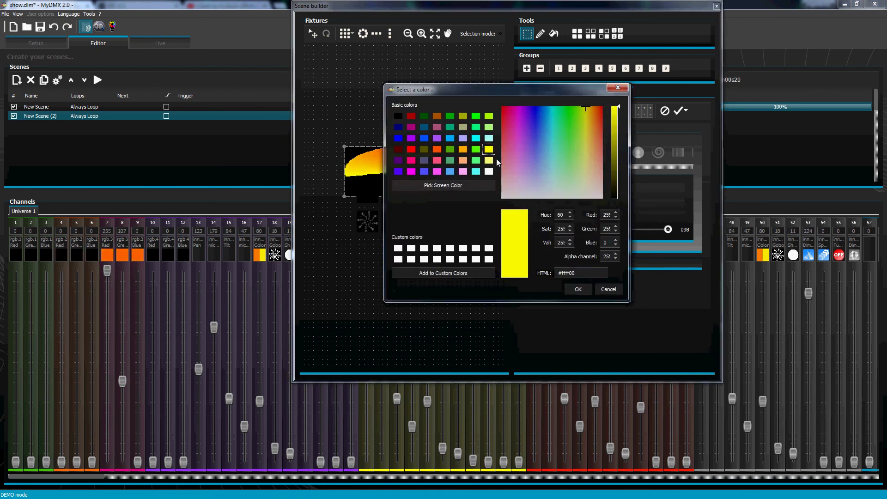
left_click(569, 122)
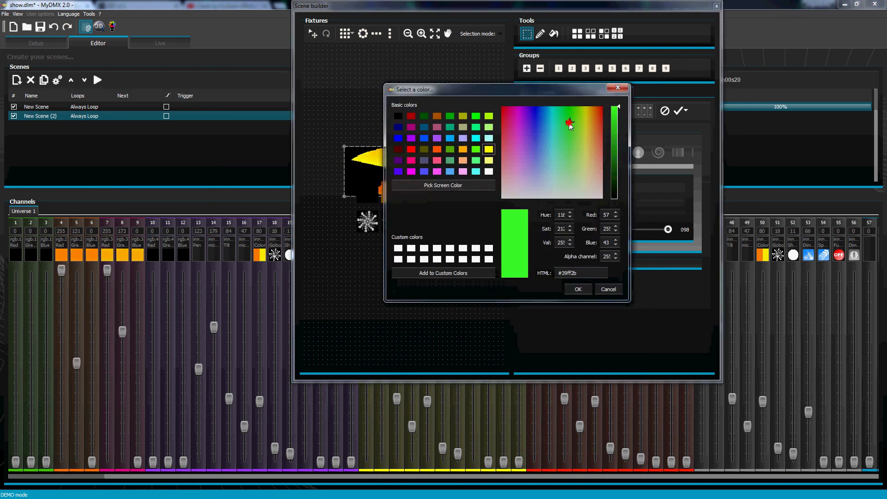
left_click(577, 289)
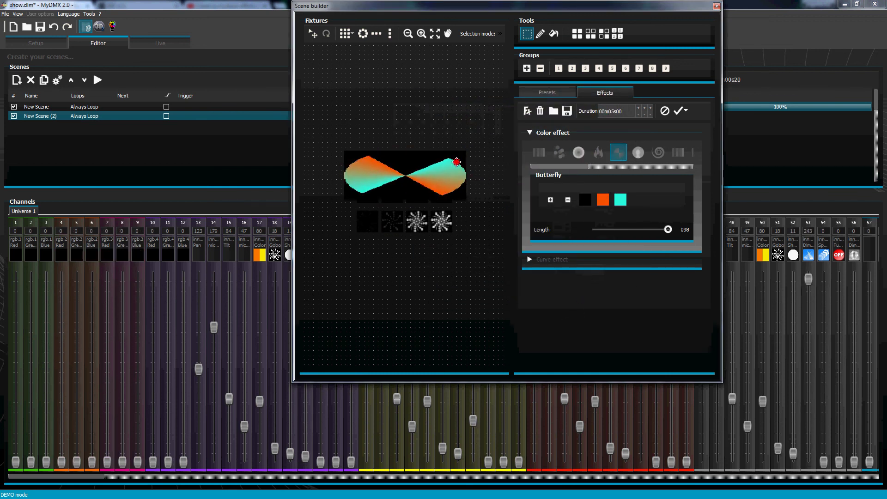
Switch the dimmer curve to a Square wave and increase its phasing across the fixtures
left_click(456, 163)
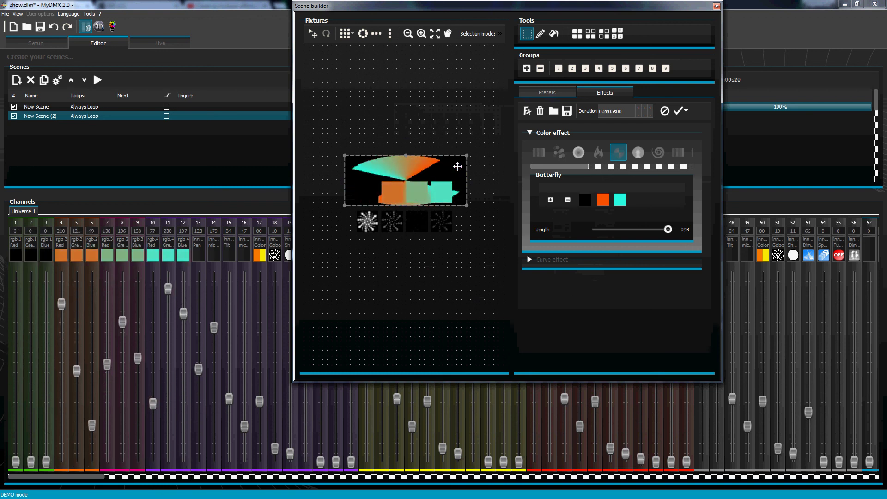
left_click(530, 133)
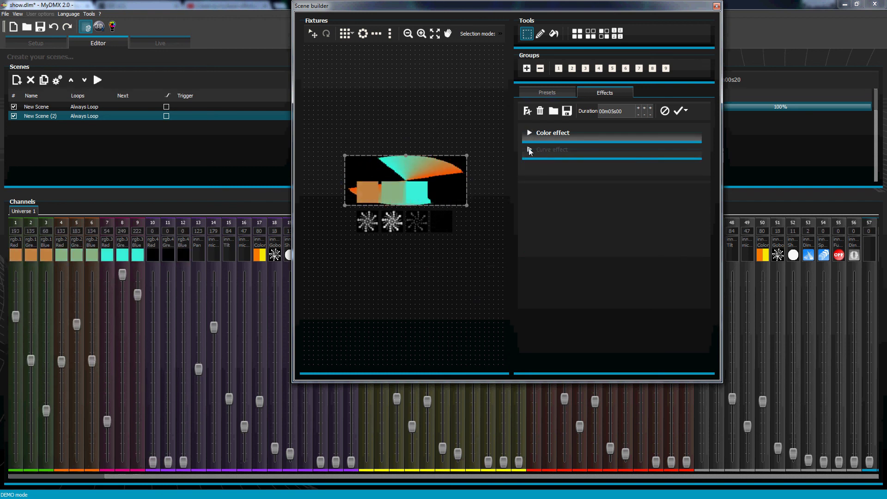
left_click(530, 150)
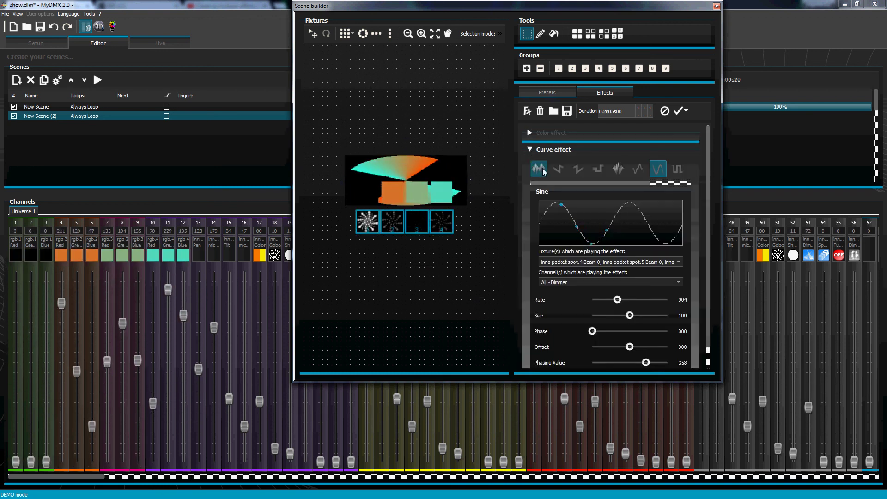
left_click(631, 183)
left_click(639, 169)
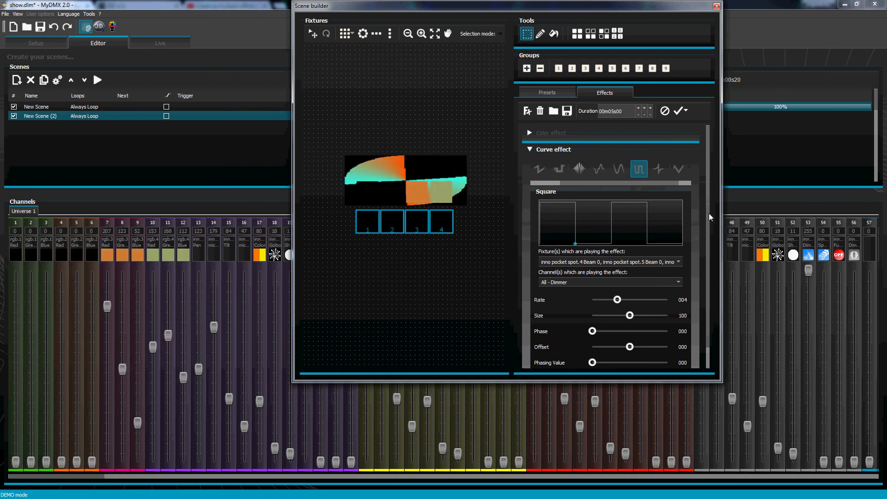
scroll(709, 255, "down", 1)
left_click_drag(592, 340, 645, 340)
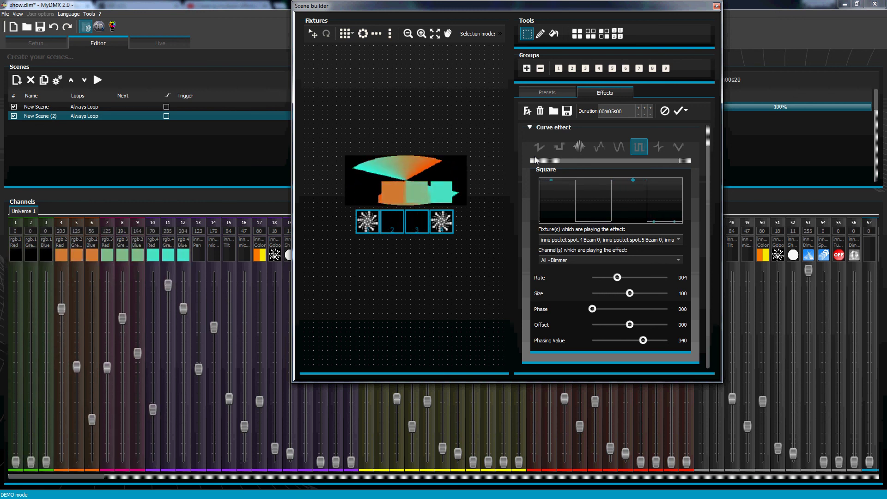
Generate the effect into the current scene as 30 steps and close the builder
left_click(677, 113)
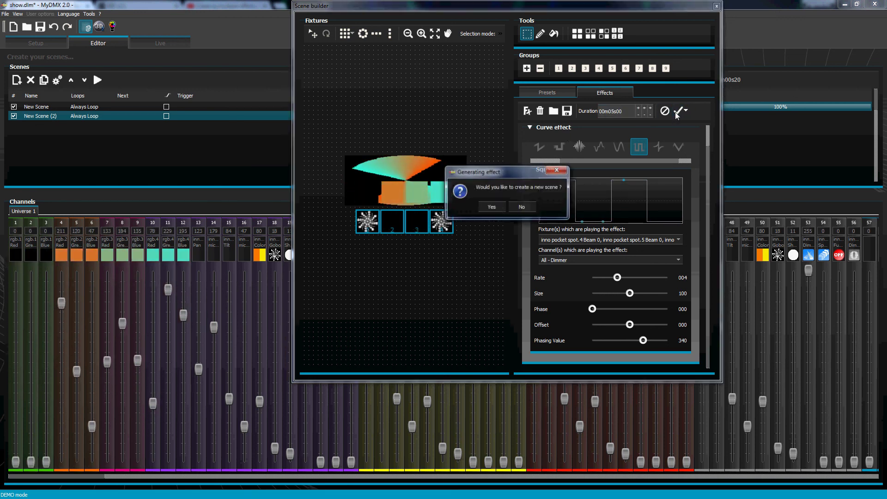
left_click(523, 207)
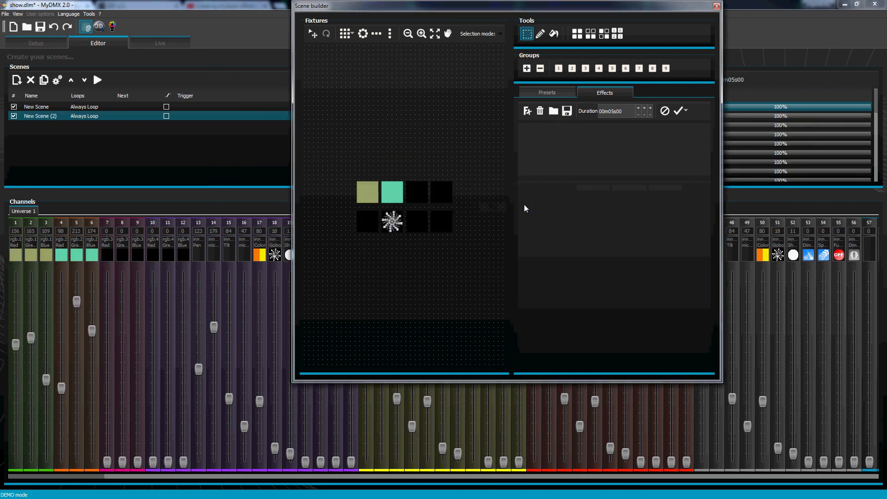
left_click(717, 6)
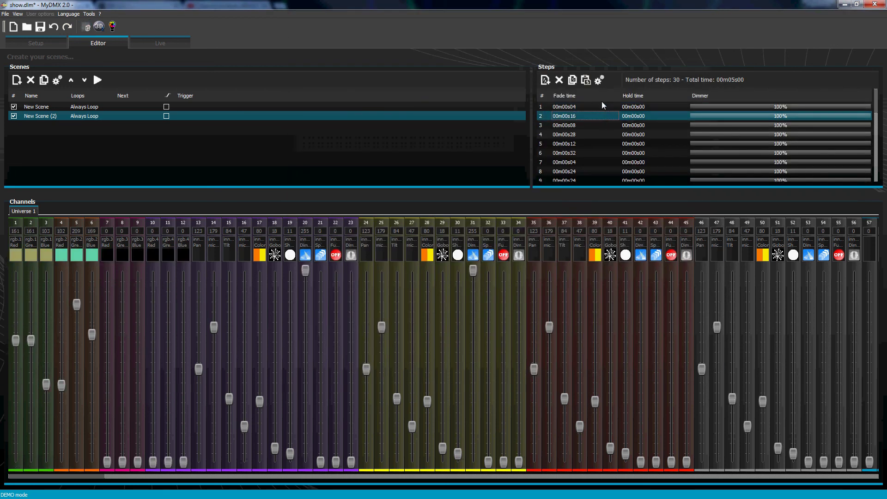
Inspect steps 1 and 2 of New Scene (2)'s generated step list
left_click(588, 107)
left_click(581, 116)
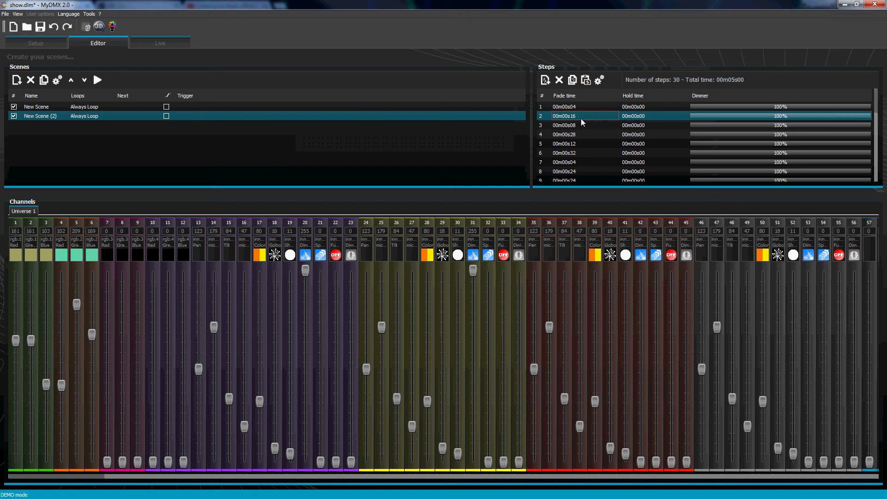